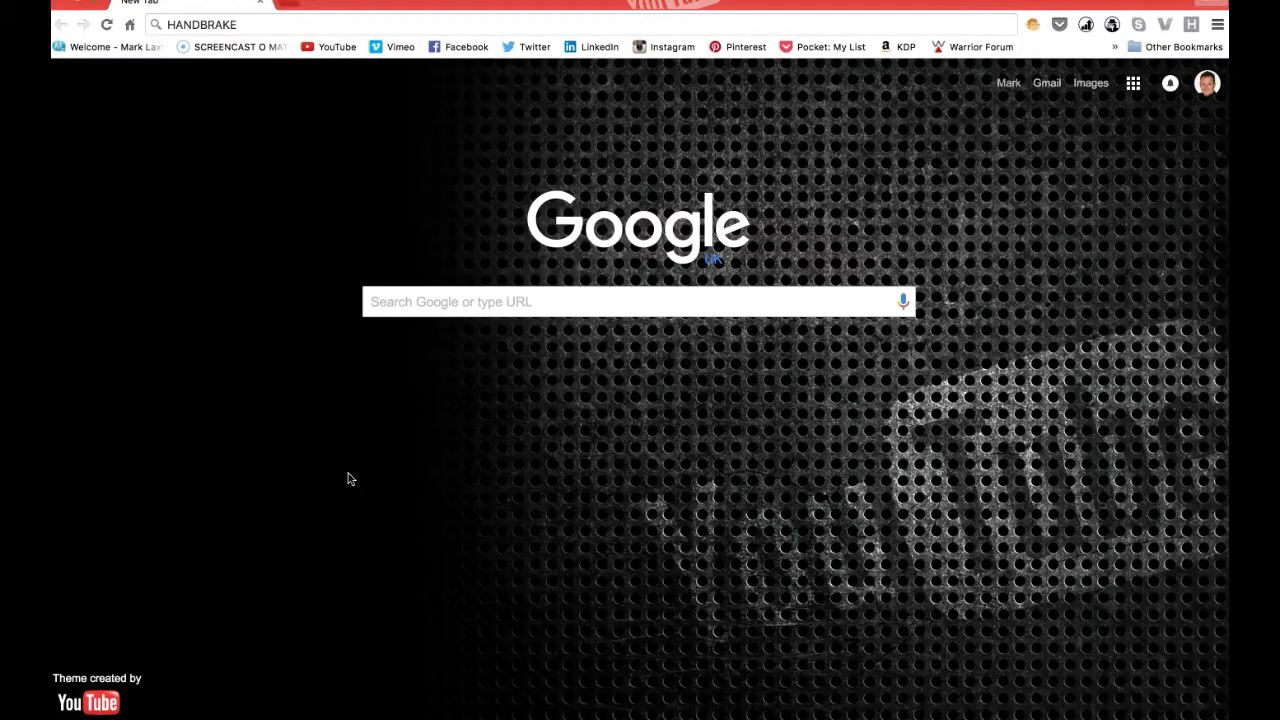
- Search Google for HANDBRAKE and open the official handbrake.fr homepage
left_click(368, 460)
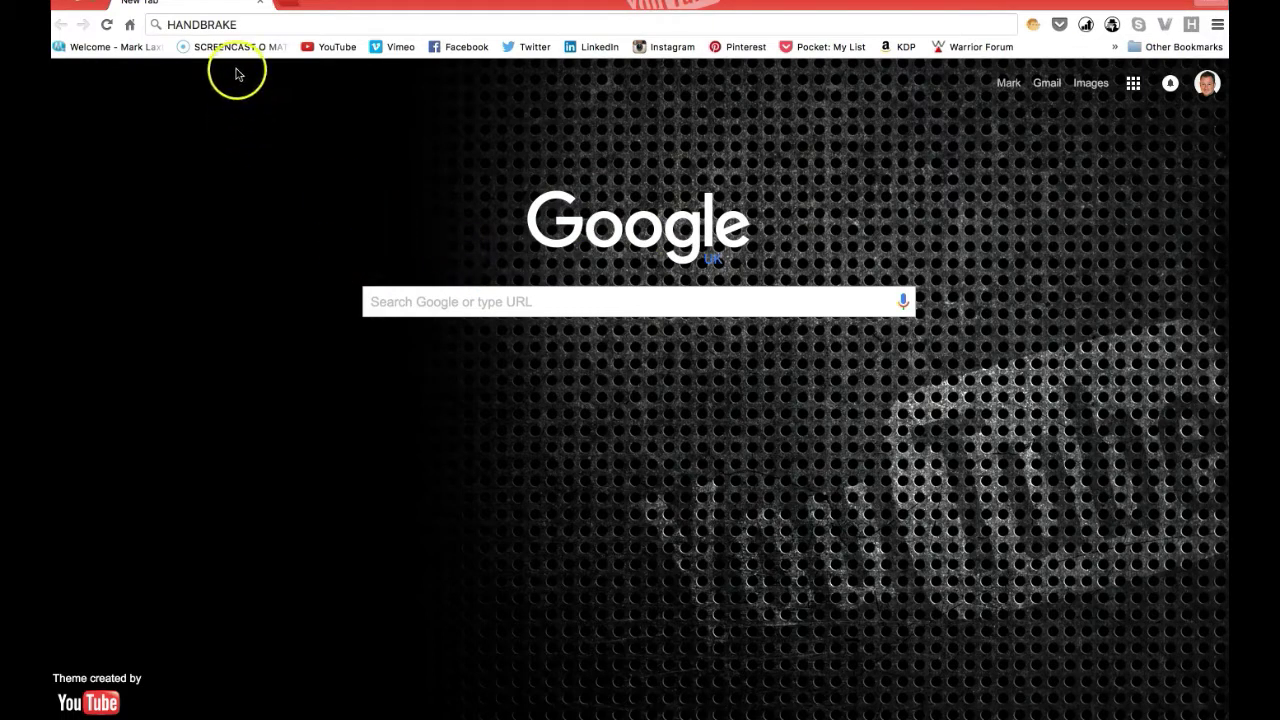
left_click(240, 24)
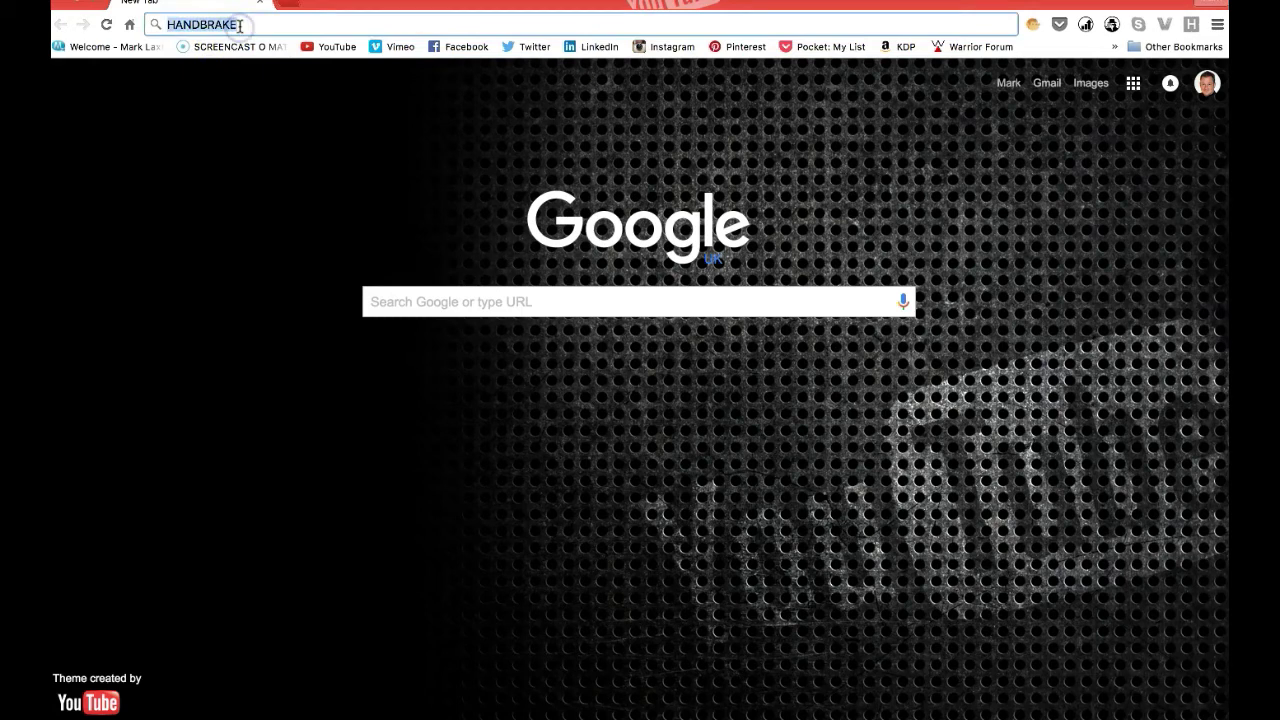
key("Return")
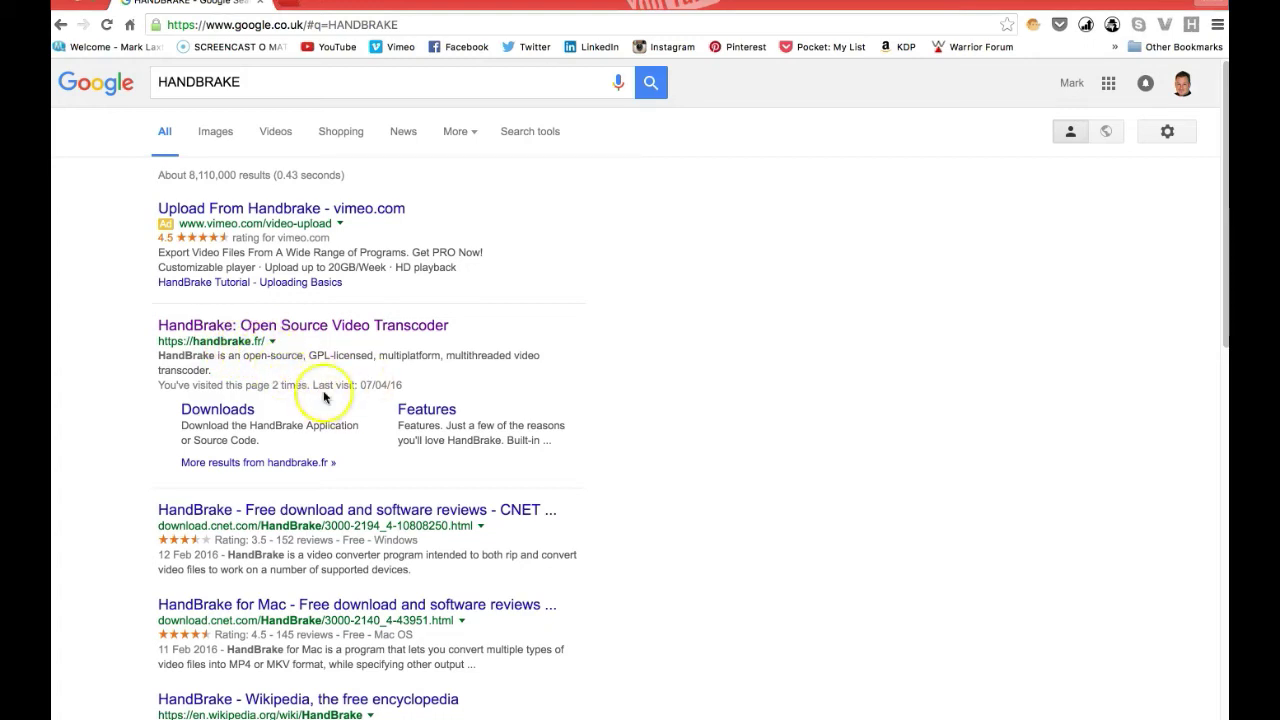
left_click(315, 326)
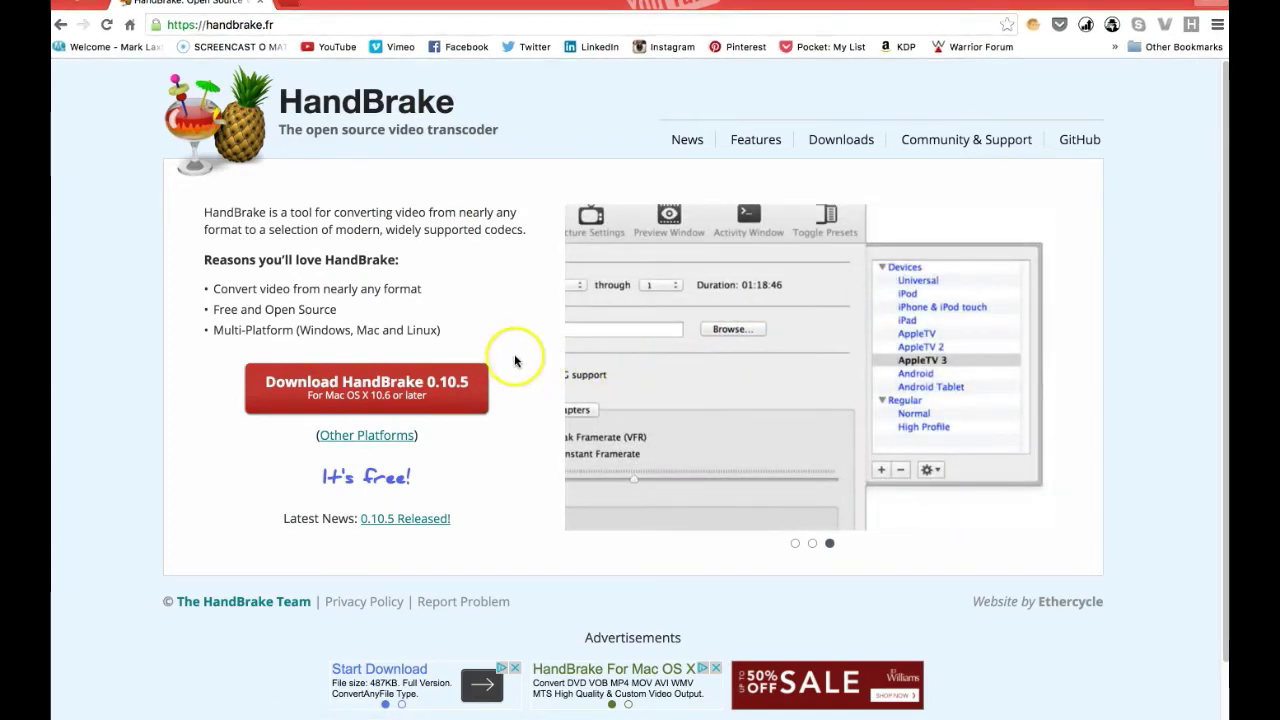
- Download HandBrake 0.10.5 for Mac and open the downloaded disk image
left_click(402, 396)
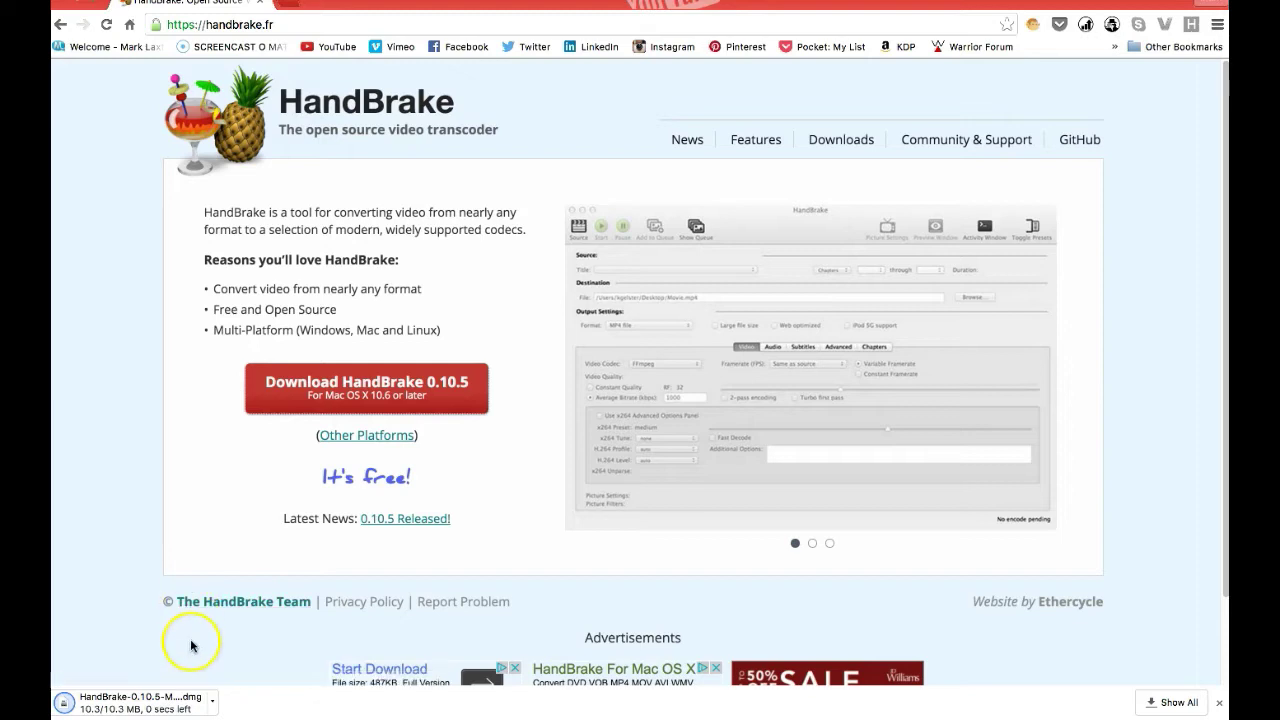
left_click(183, 706)
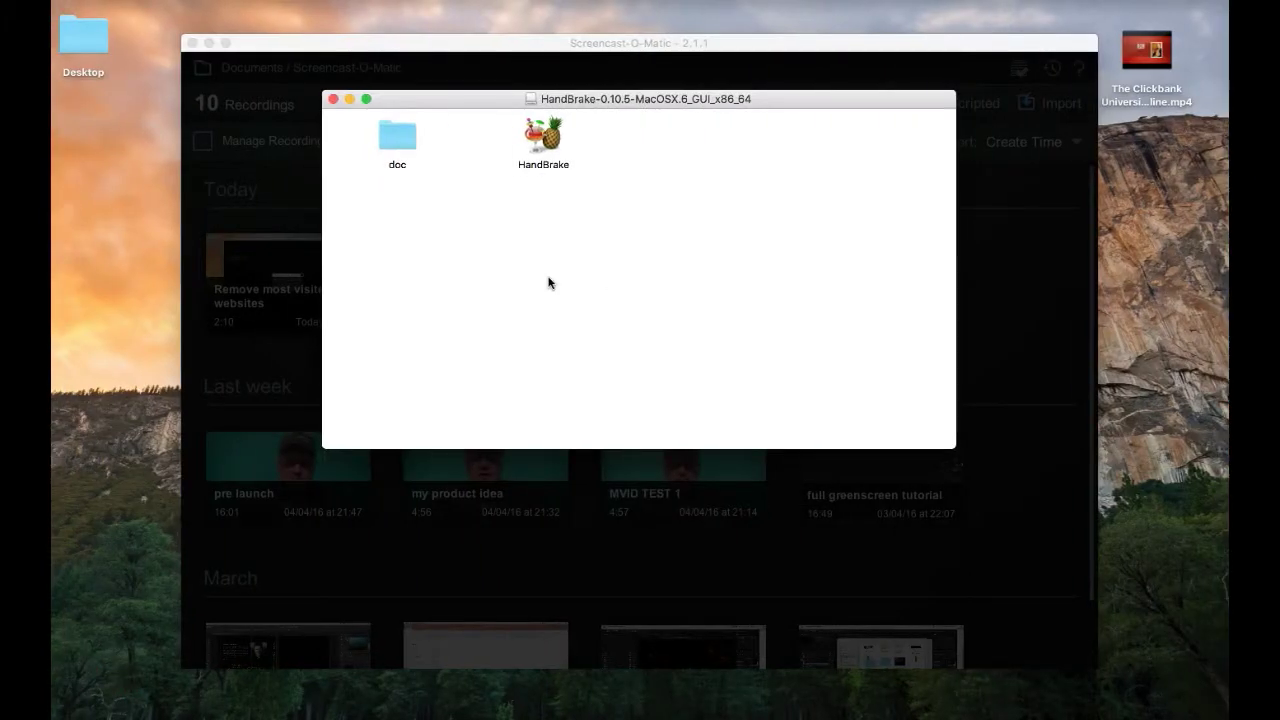
left_click(557, 226)
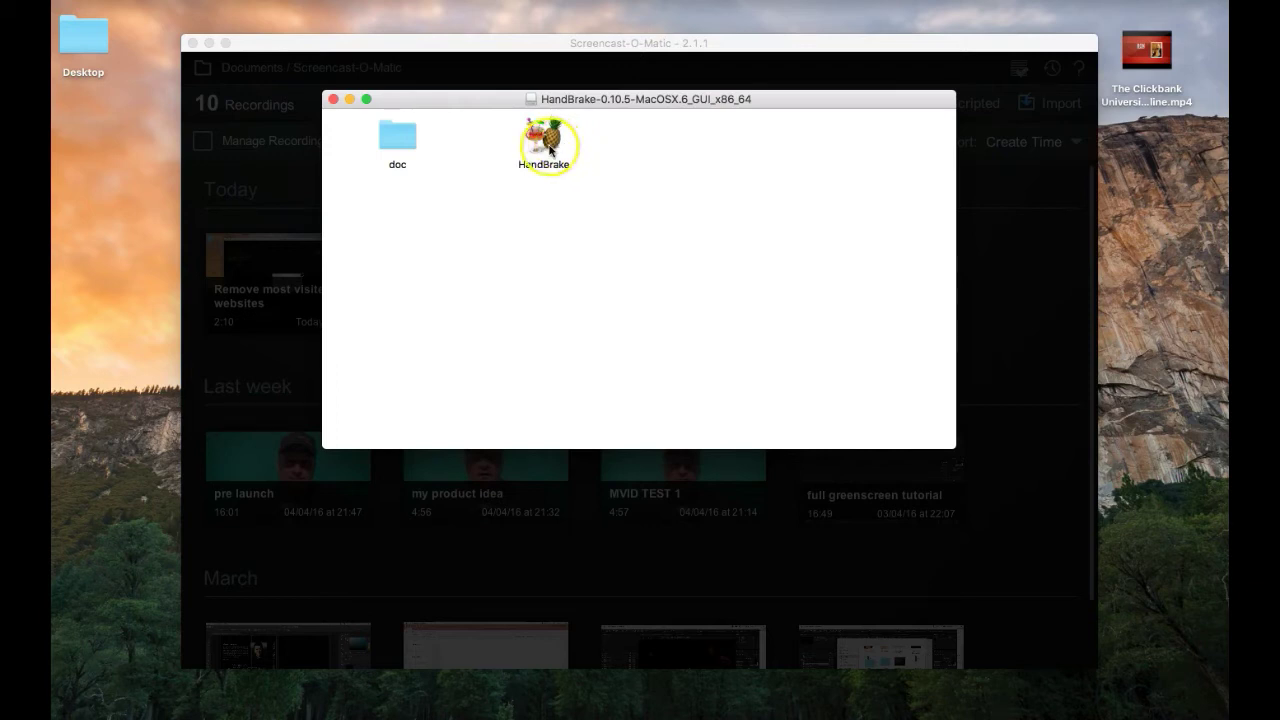
left_click(557, 150)
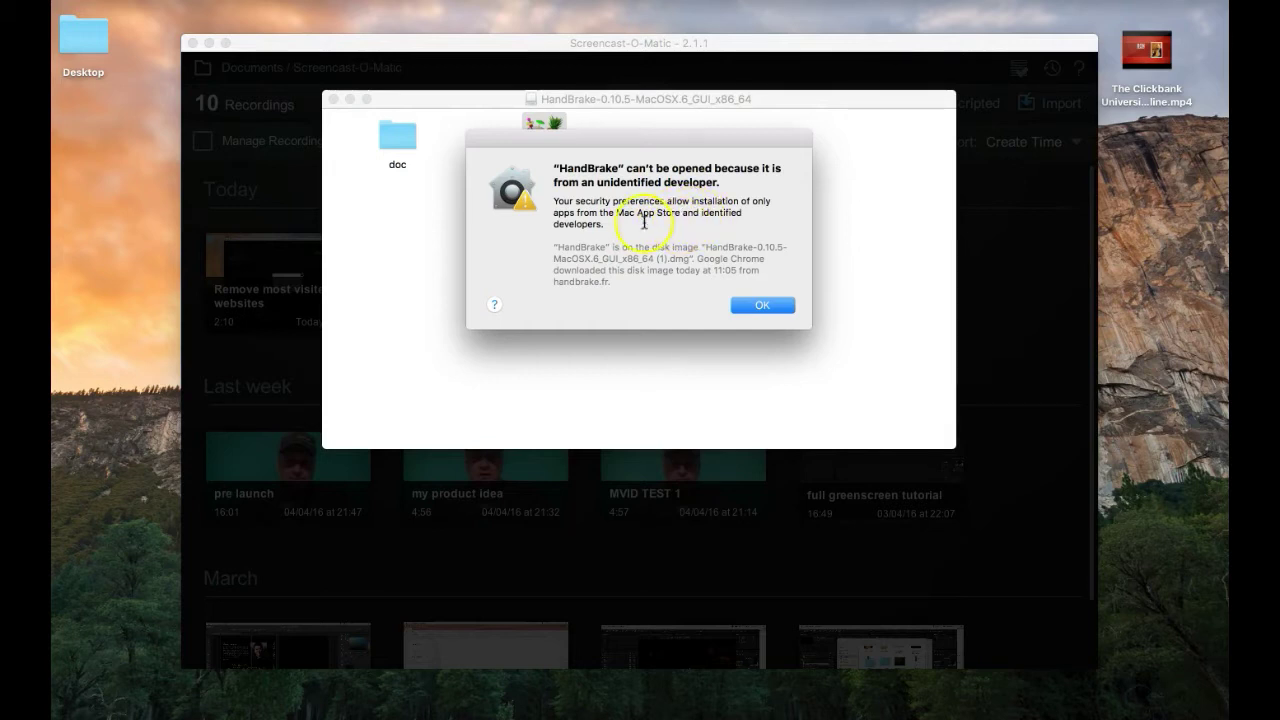
left_click(766, 312)
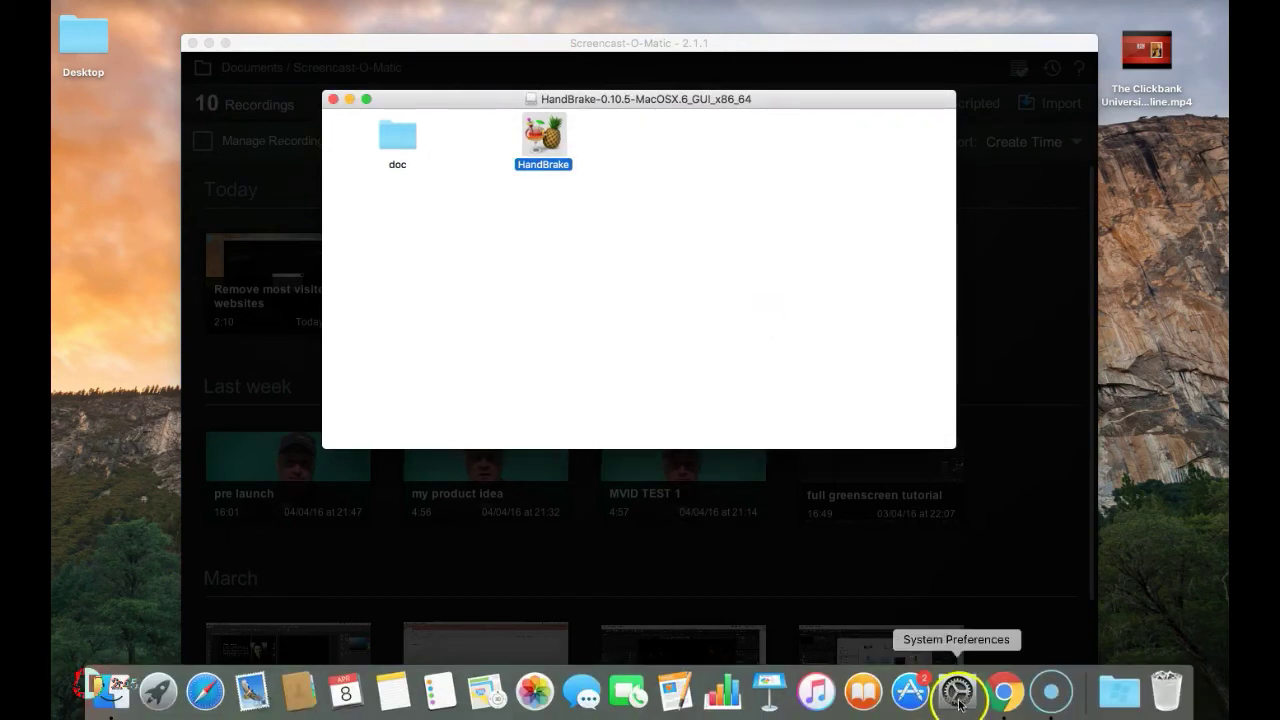
- Allow the blocked HandBrake app via Security & Privacy's Open Anyway and confirm launching it
left_click(957, 692)
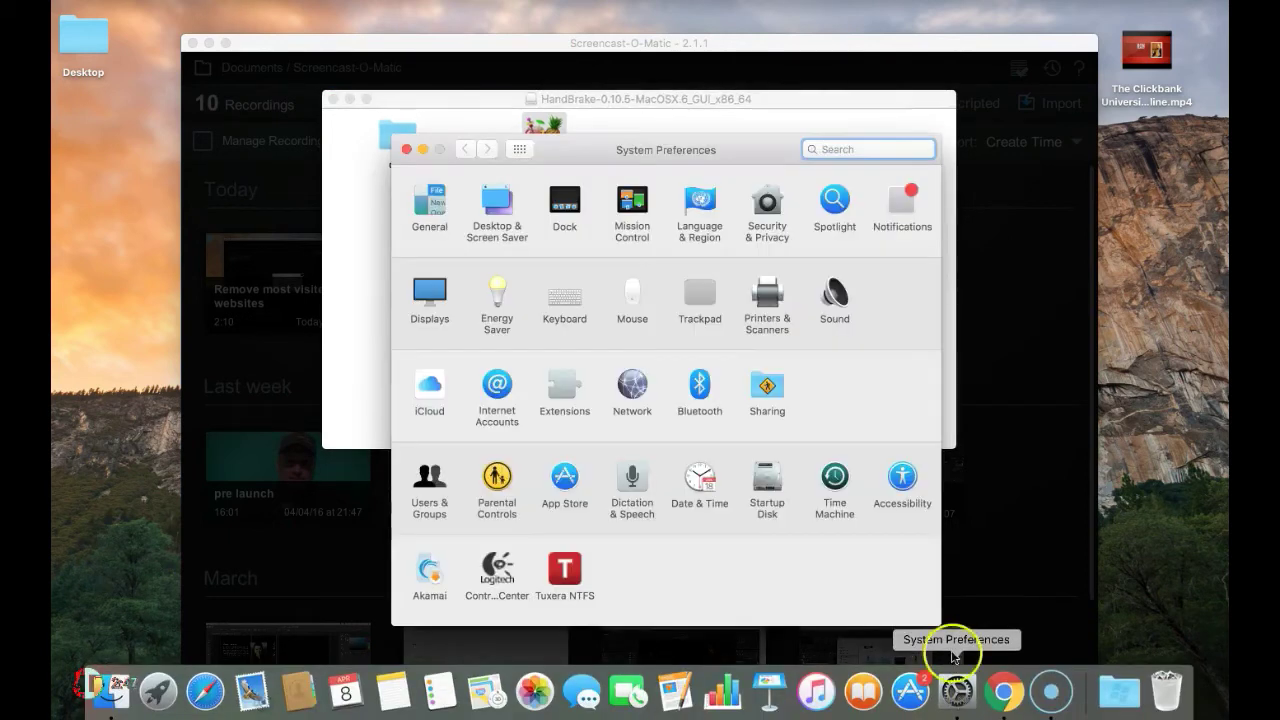
left_click(766, 212)
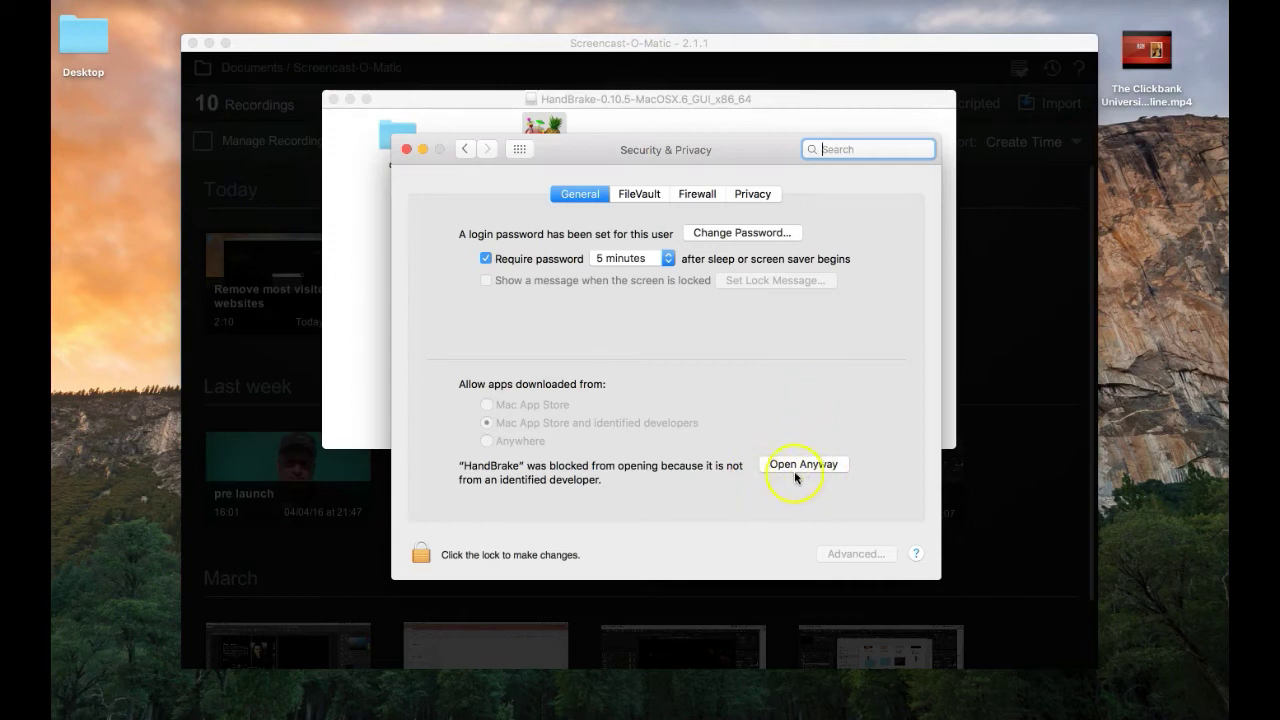
left_click(796, 464)
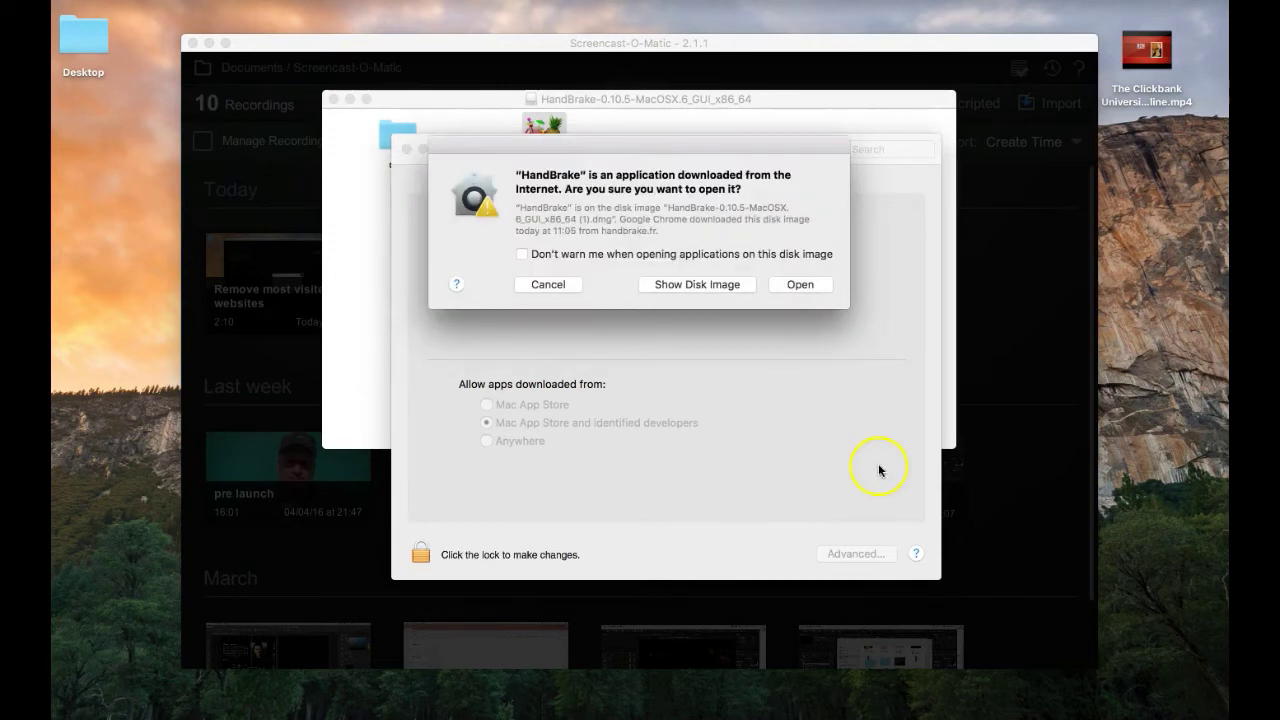
left_click(792, 285)
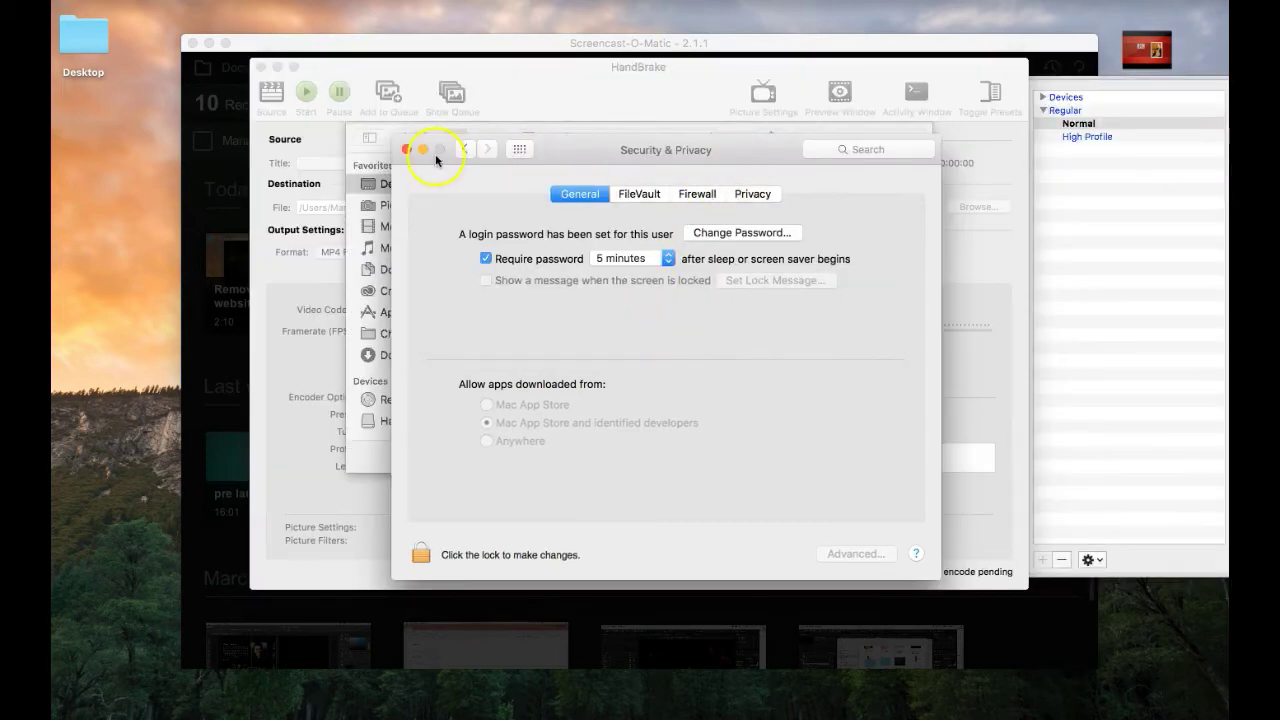
left_click(422, 149)
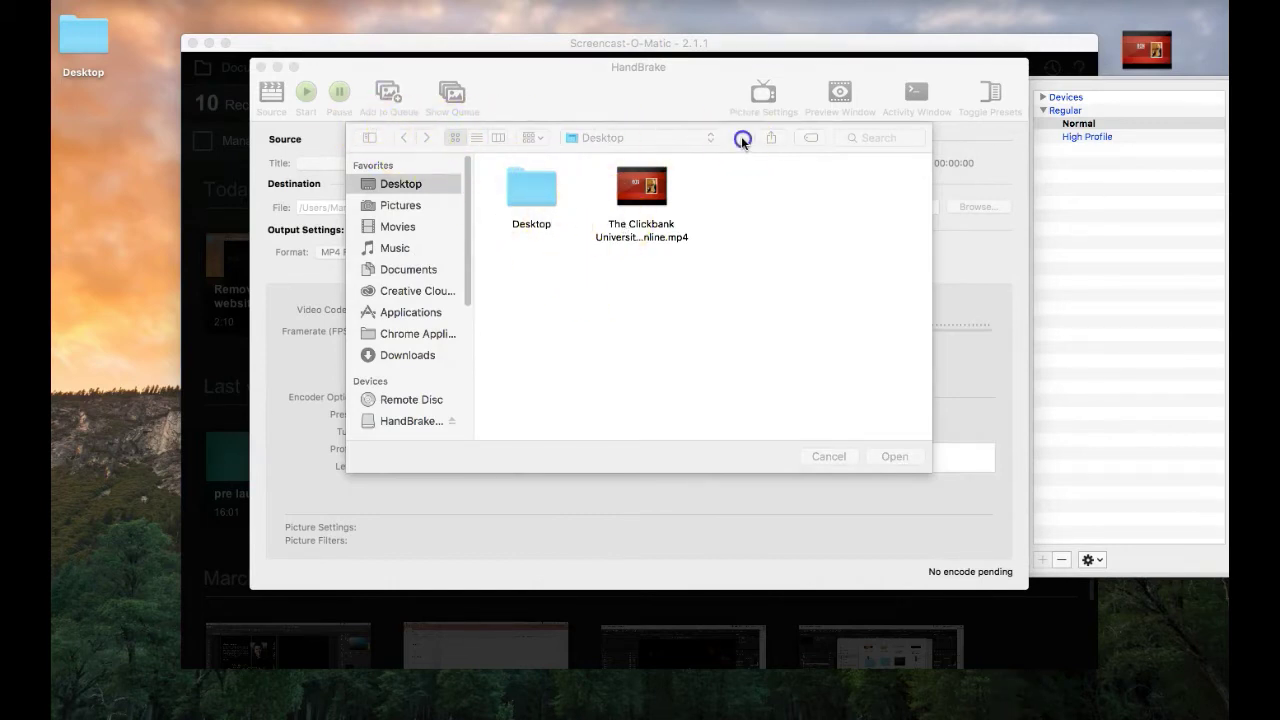
- Dismiss HandBrake's source chooser, move its window aside, and minimize the disk image window
left_click(738, 136)
left_click(822, 459)
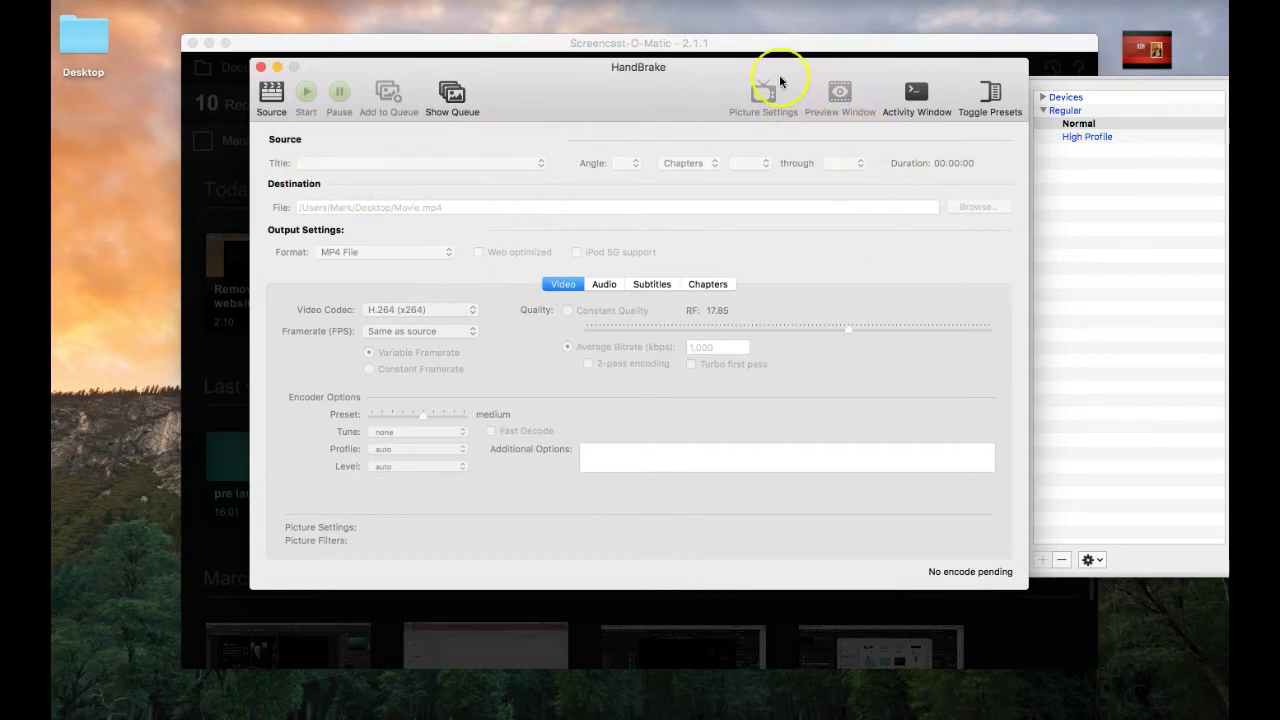
mouse_move(781, 72)
left_mouse_down()
mouse_move(588, 134)
mouse_move(665, 163)
left_mouse_up()
left_click(666, 114)
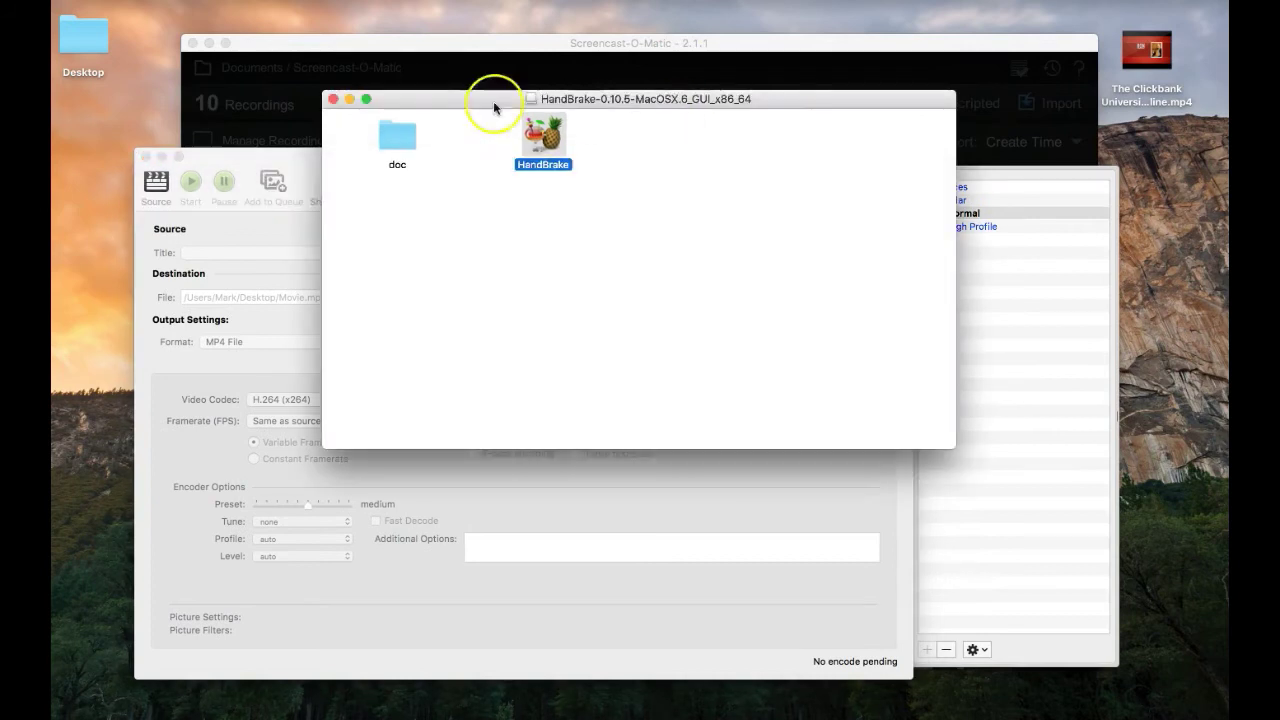
left_click(349, 99)
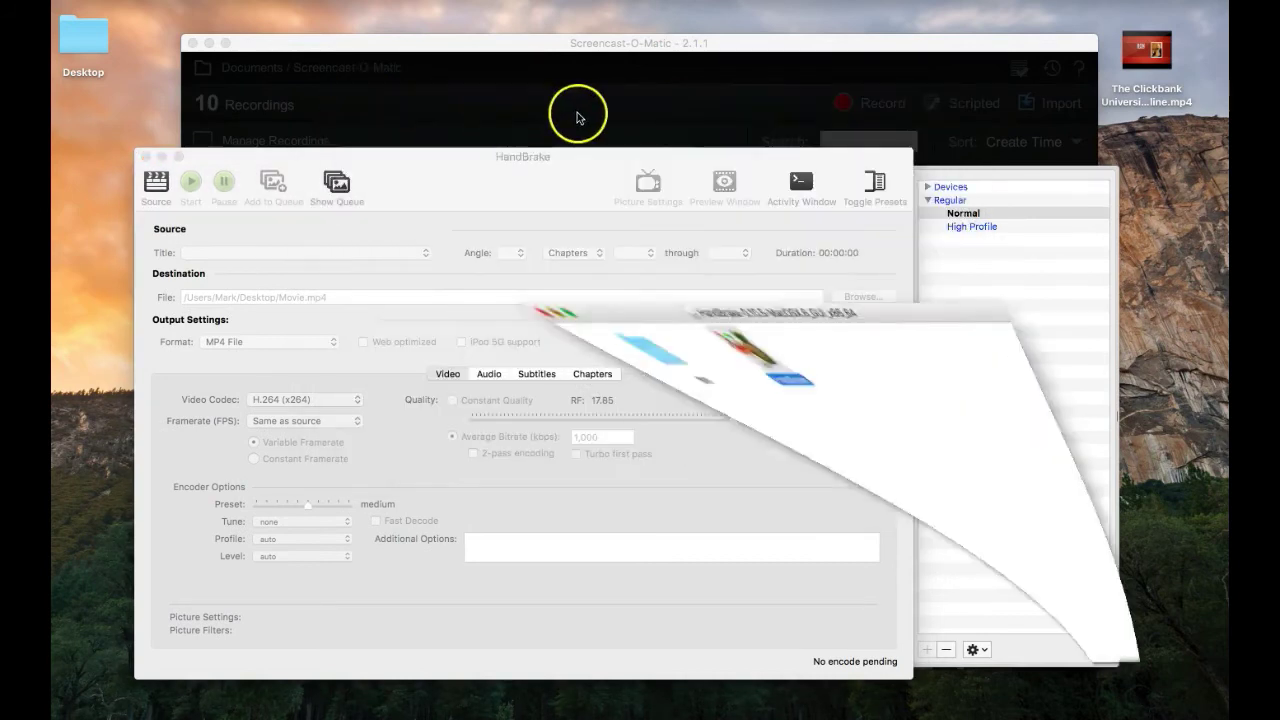
left_click(330, 55)
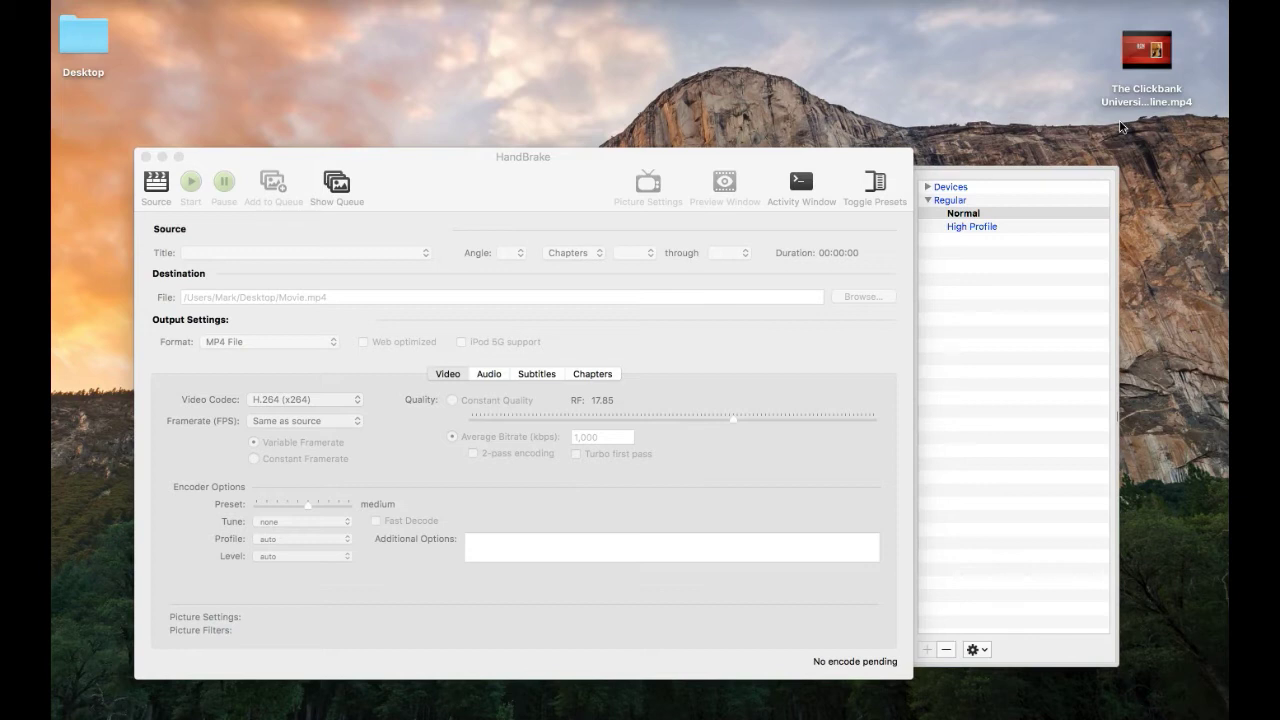
mouse_move(1146, 50)
right_click(1131, 57)
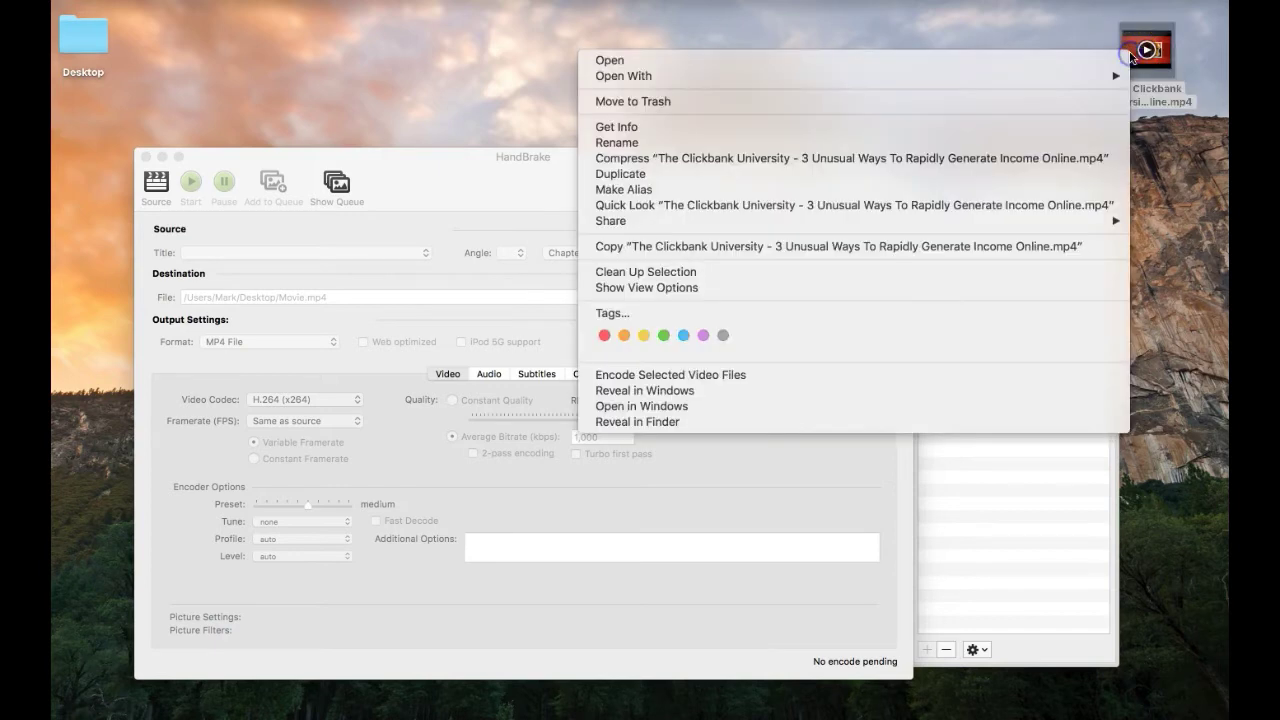
left_click(654, 128)
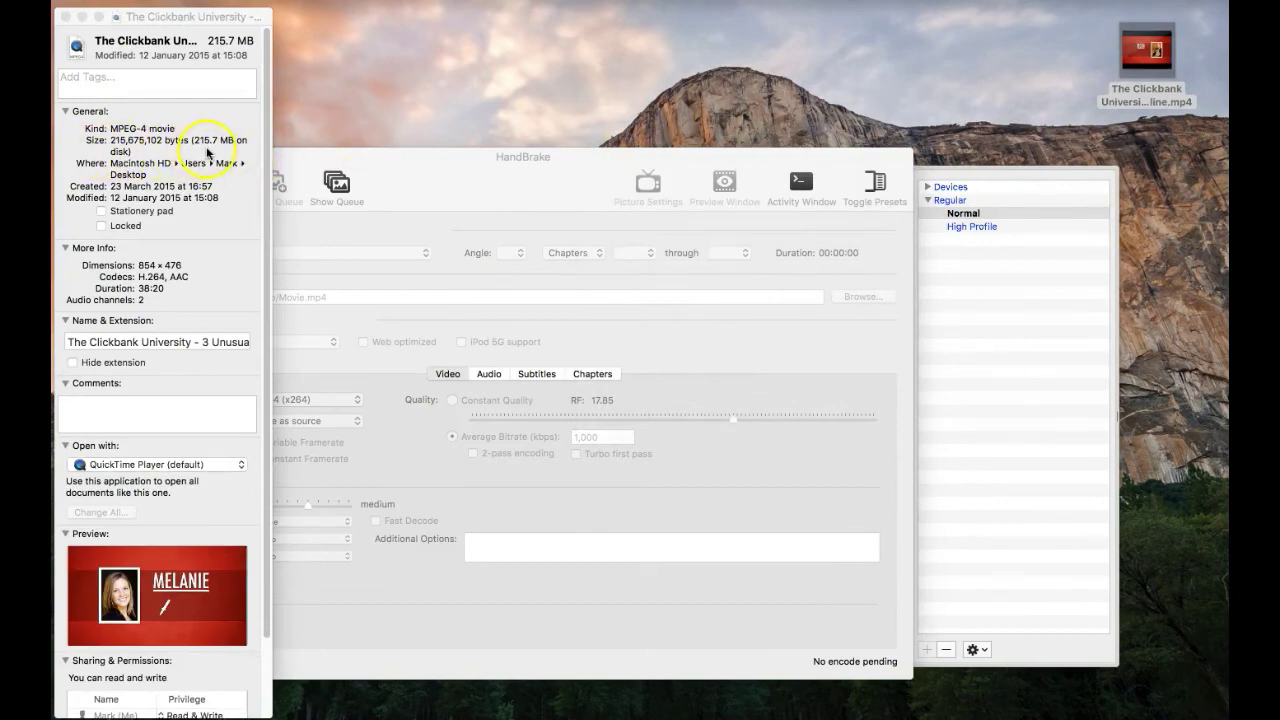
left_click(63, 17)
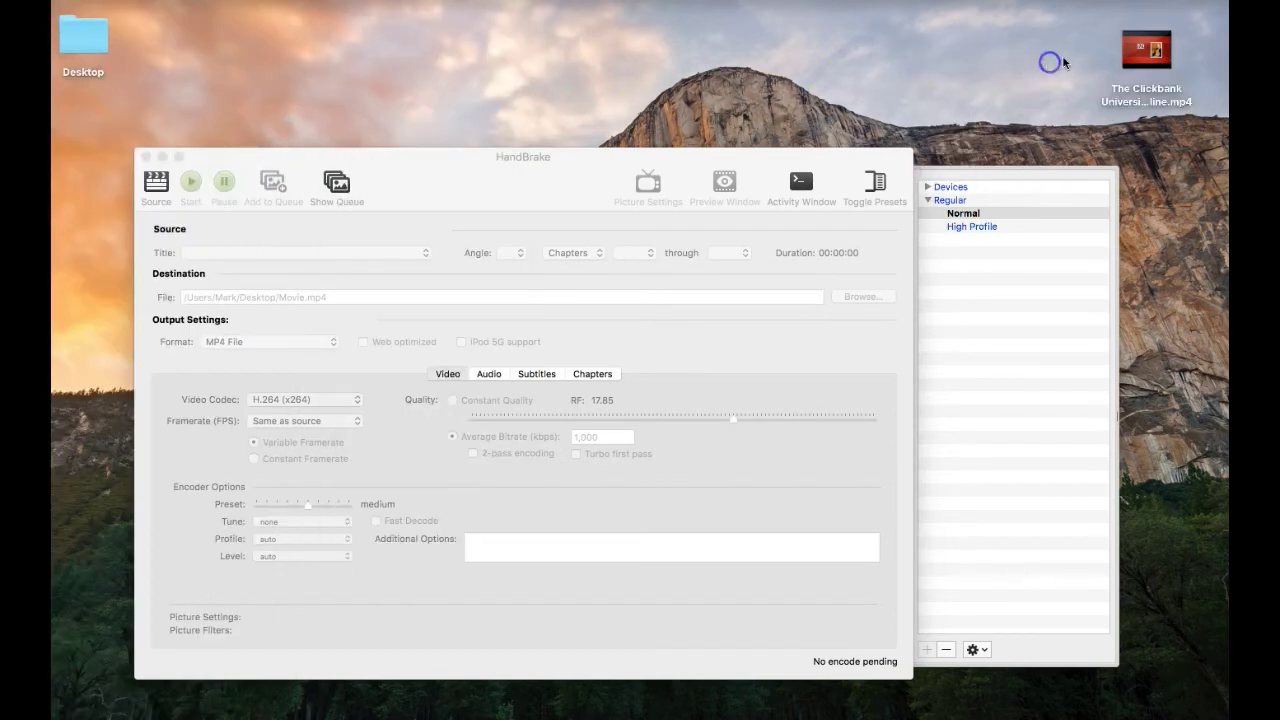
- Load the Clickbank University video as source and rename output to 'Clickbank University smaller file.mp4'
mouse_move(1140, 65)
left_mouse_down()
mouse_move(392, 202)
mouse_move(345, 265)
left_mouse_up()
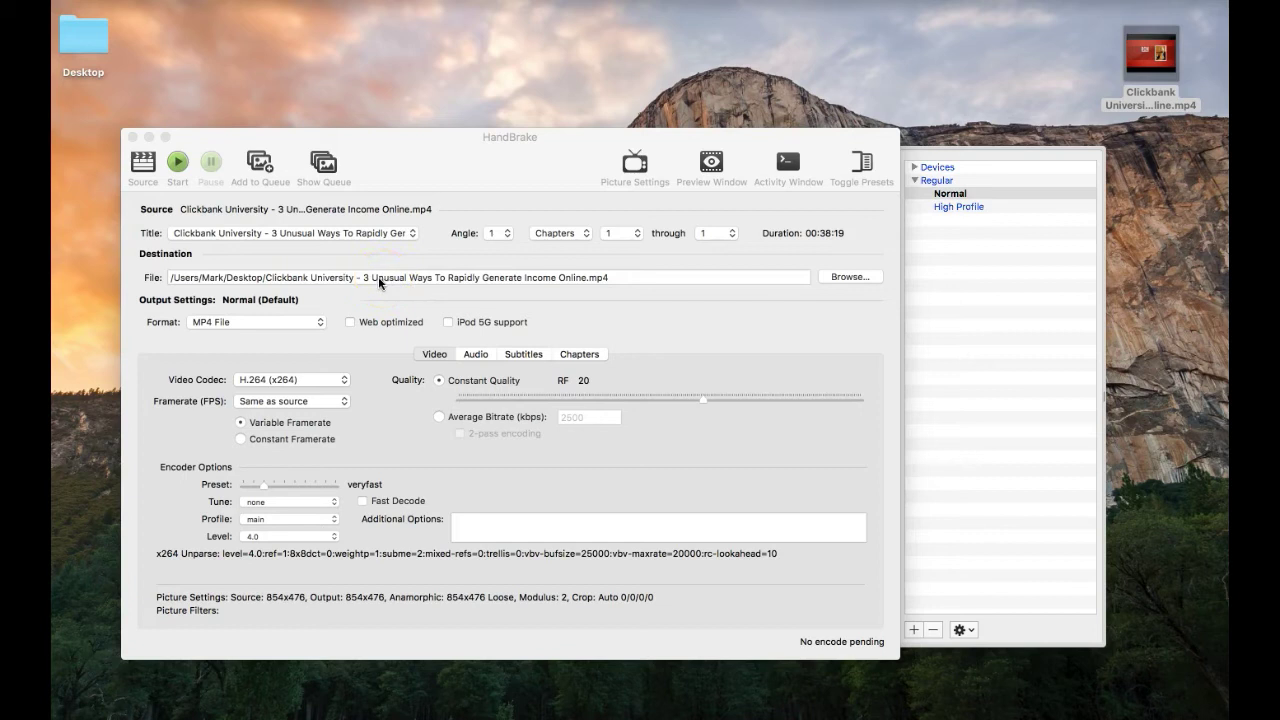
left_click(378, 276)
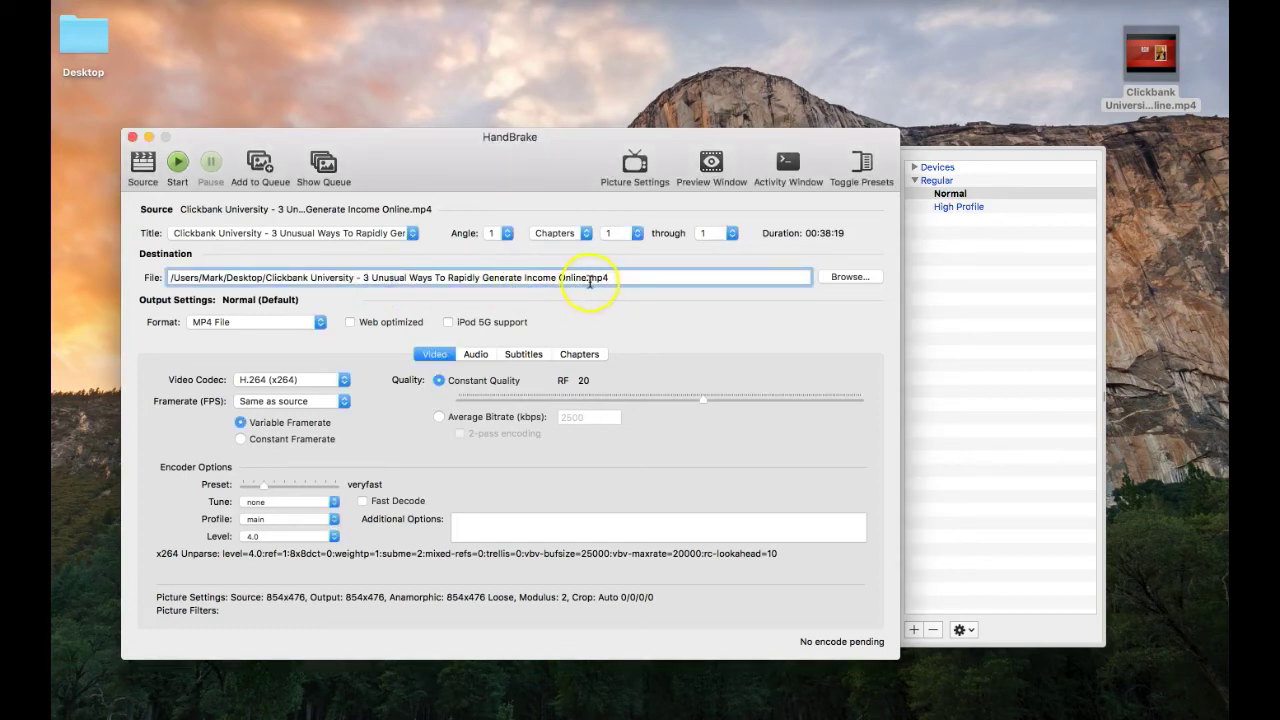
left_click(589, 279)
left_click_drag(587, 279, 374, 280)
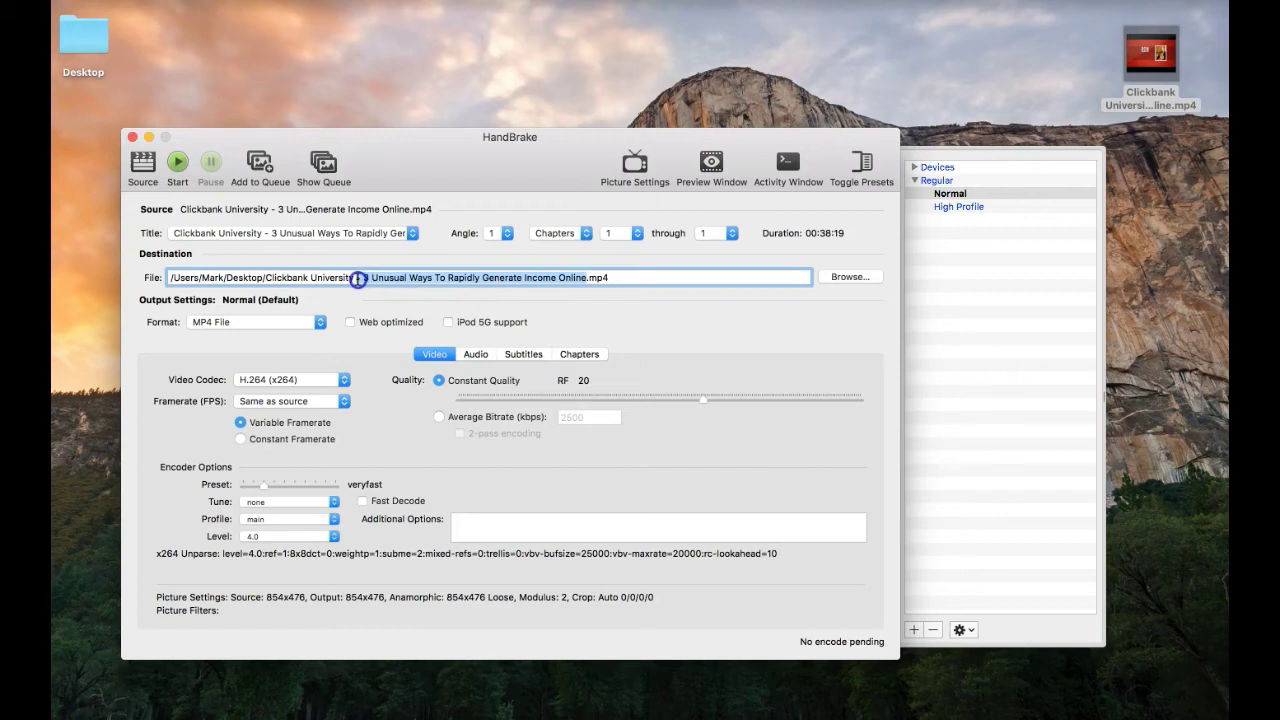
key("BackSpace")
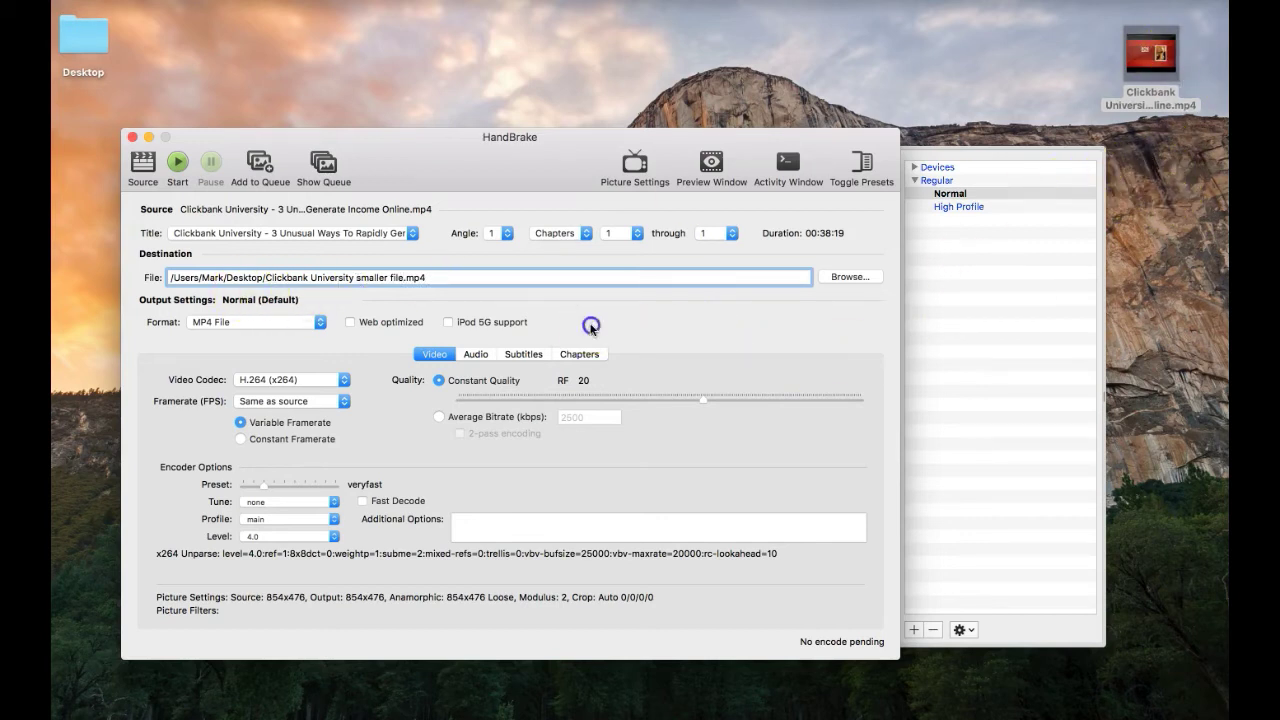
- Lower the AAC stereo audio track's bitrate from 160 to 128 kbps
left_click(477, 356)
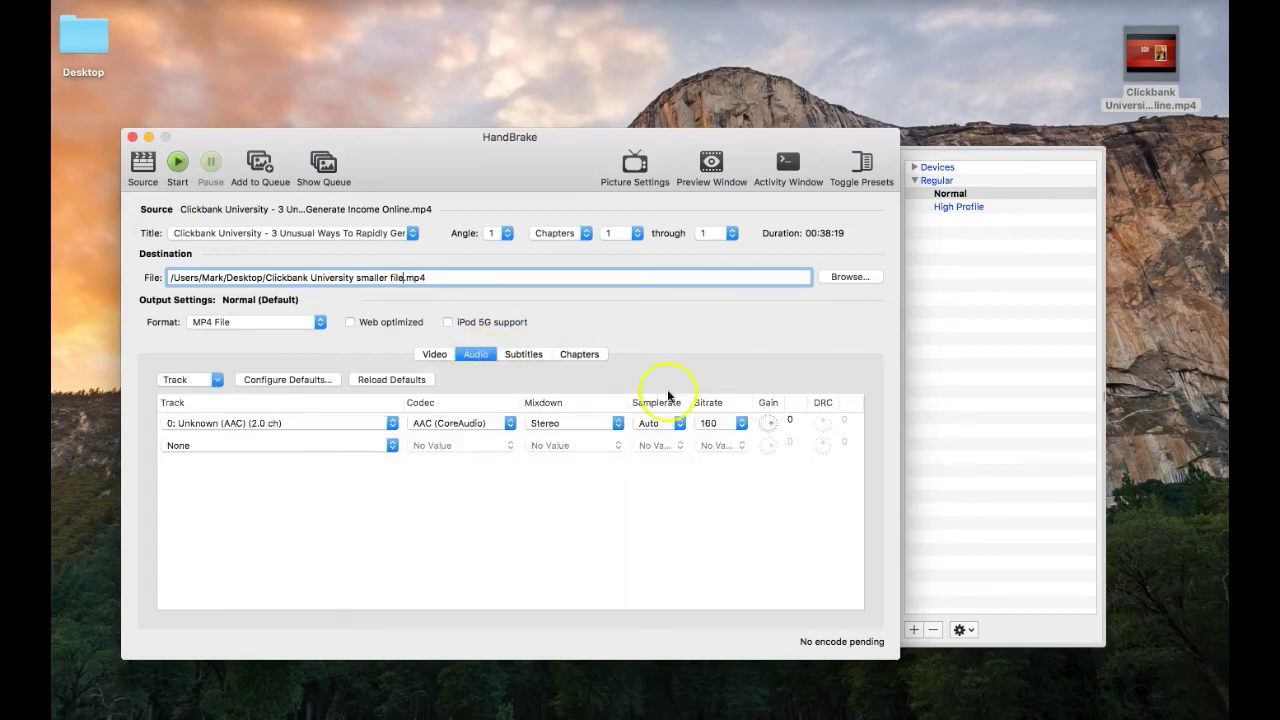
left_click(713, 425)
left_click(713, 411)
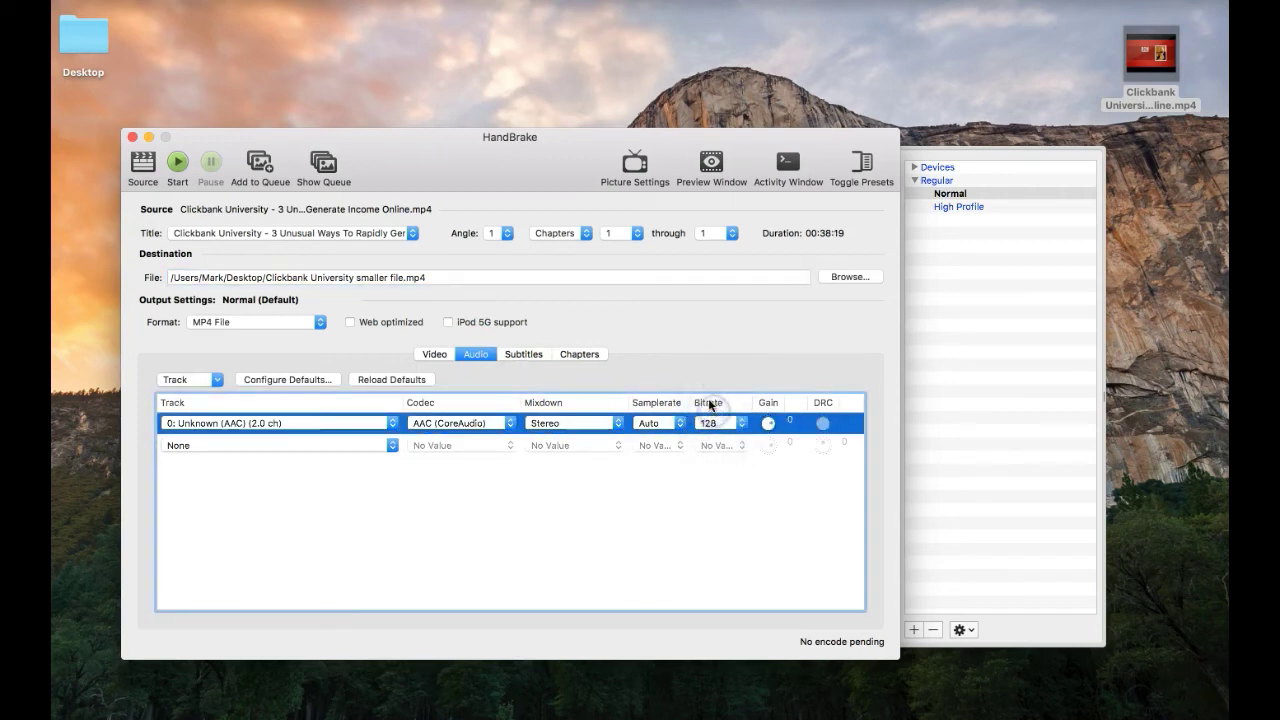
left_click(435, 355)
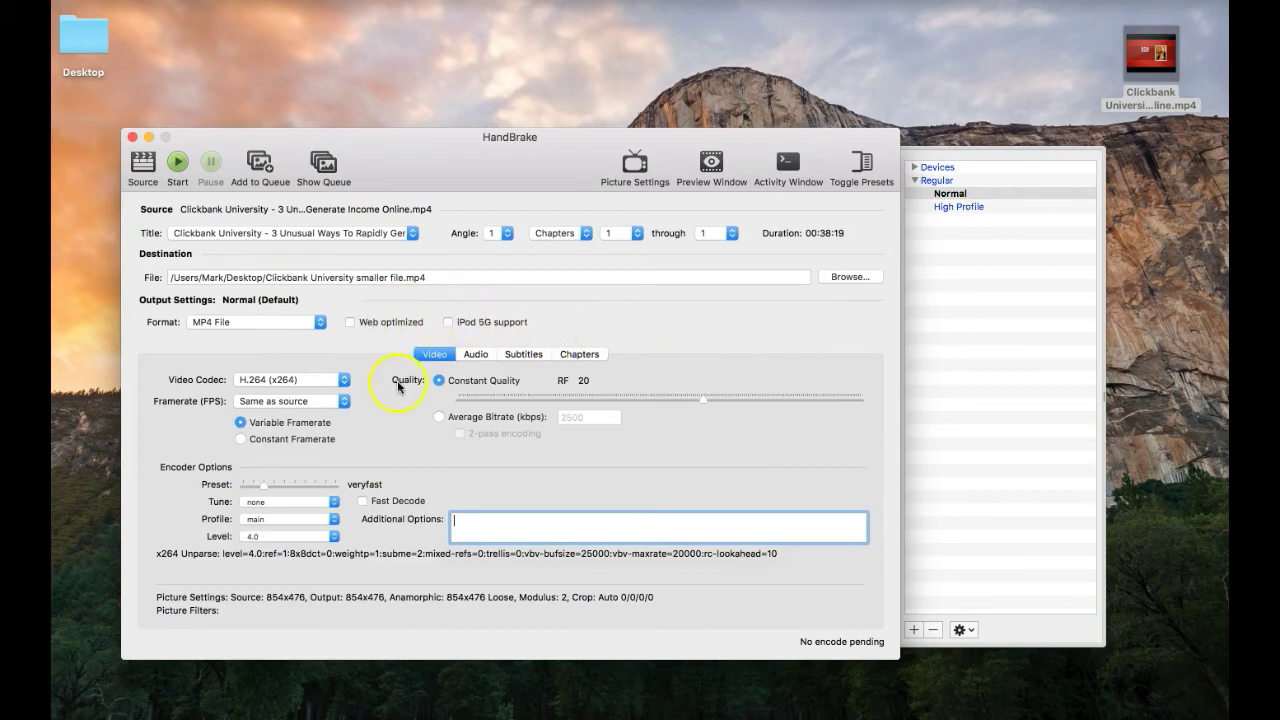
left_click(478, 355)
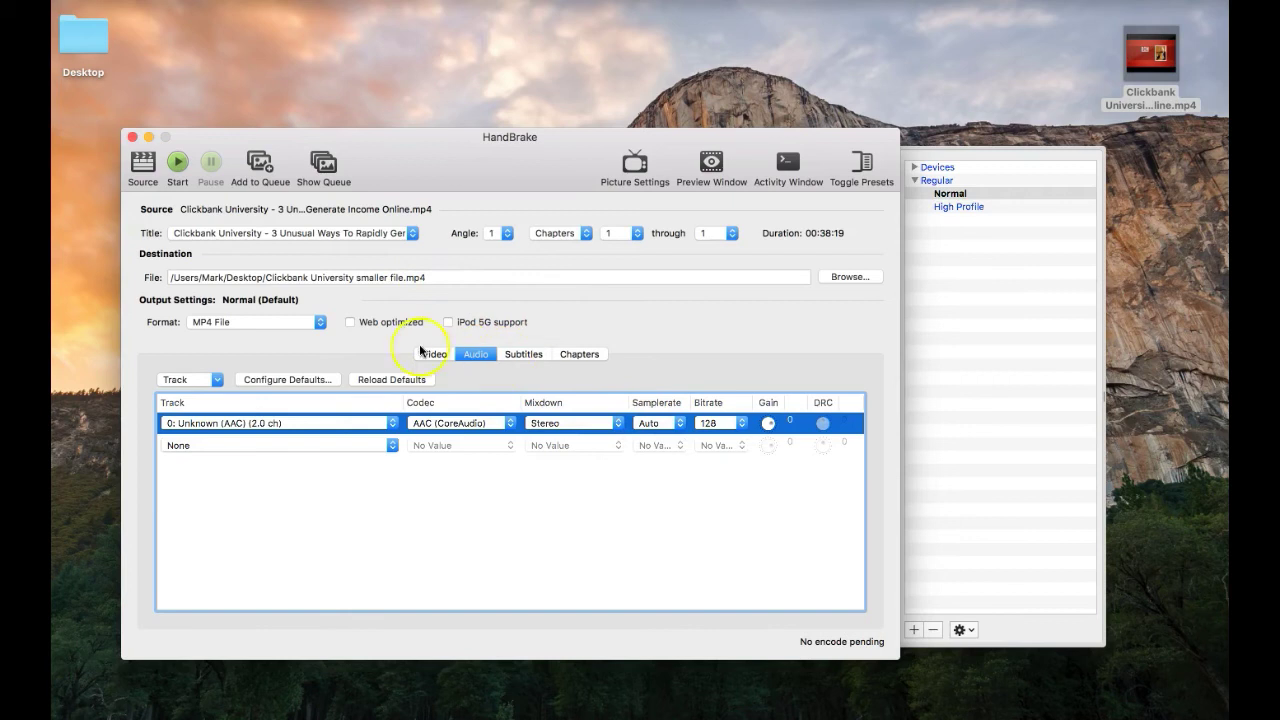
- Run the encode until it finishes, producing the smaller MP4 on the desktop
left_click(177, 163)
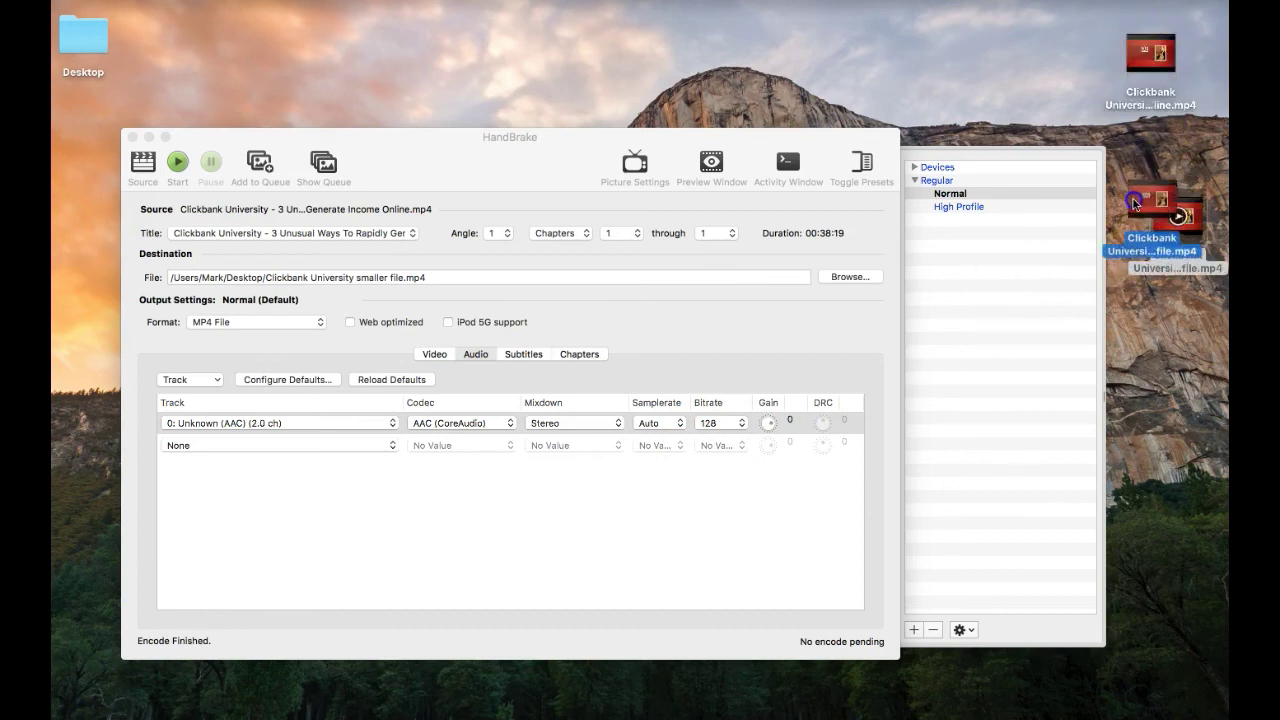
- Place the new file under the original and compare sizes in Get Info: 186.6 MB vs 215.7 MB
left_click_drag(1178, 215, 1152, 198)
mouse_move(1150, 200)
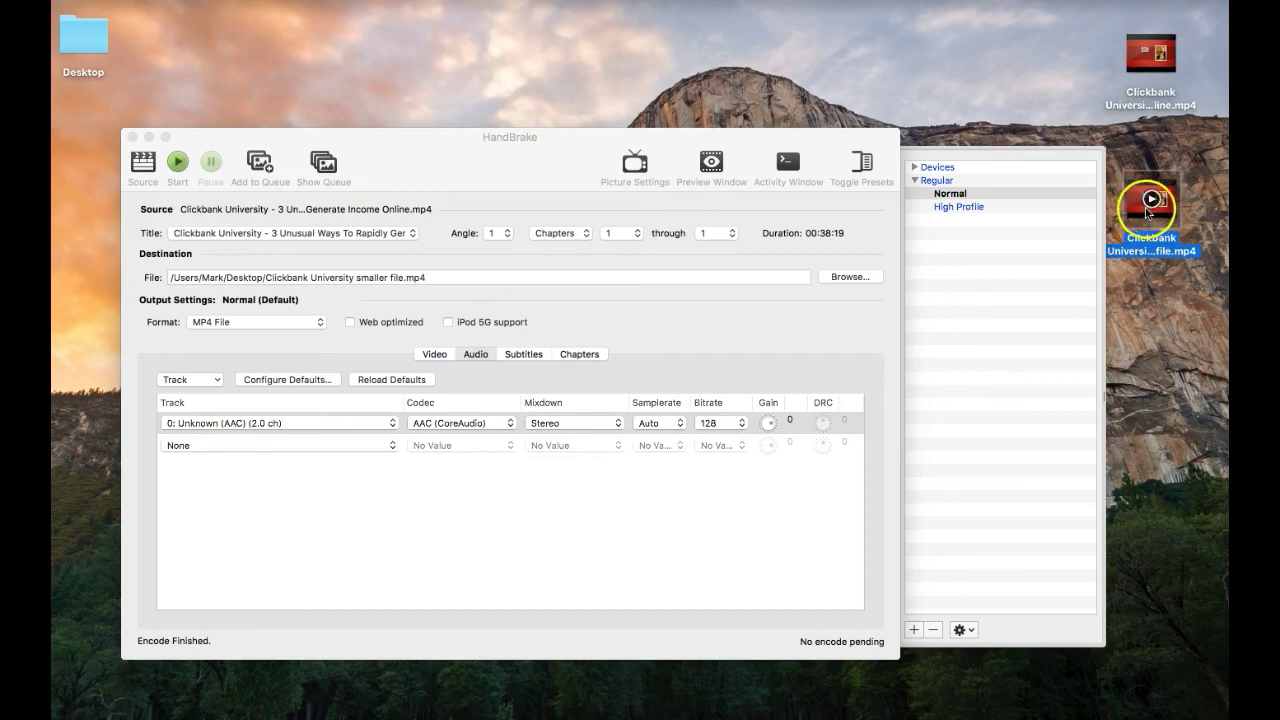
right_click(1136, 211)
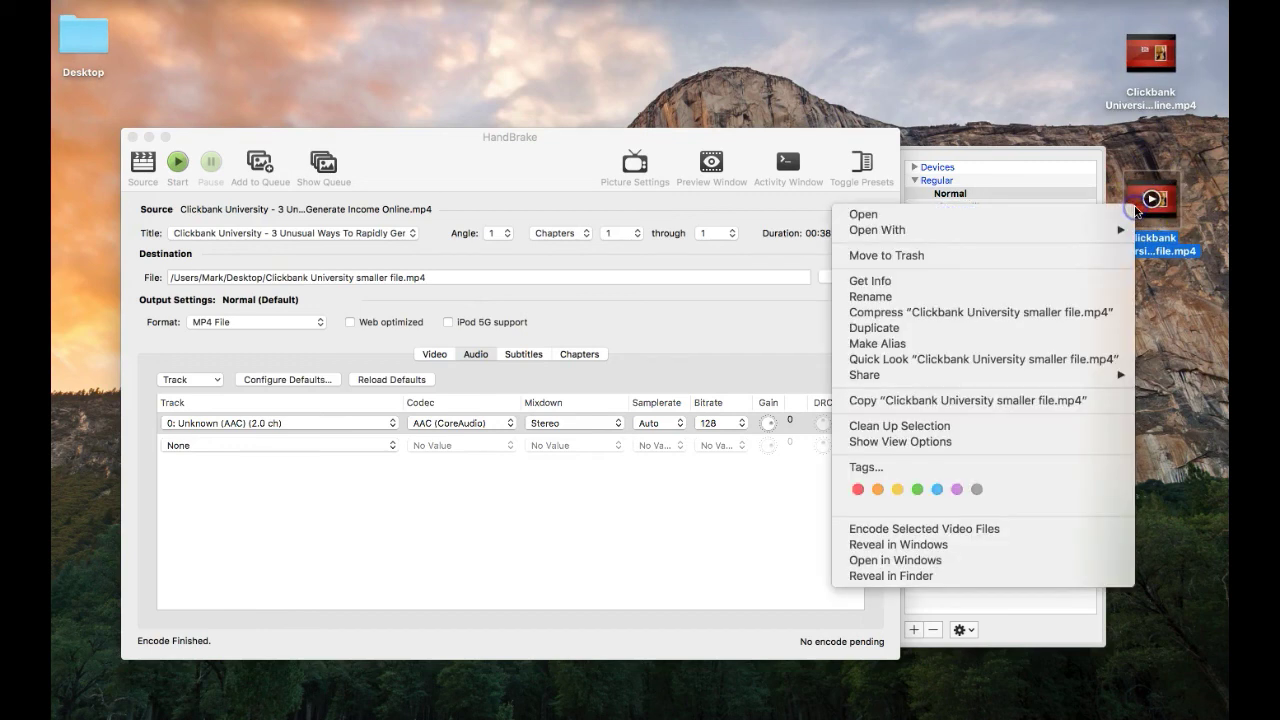
left_click(890, 283)
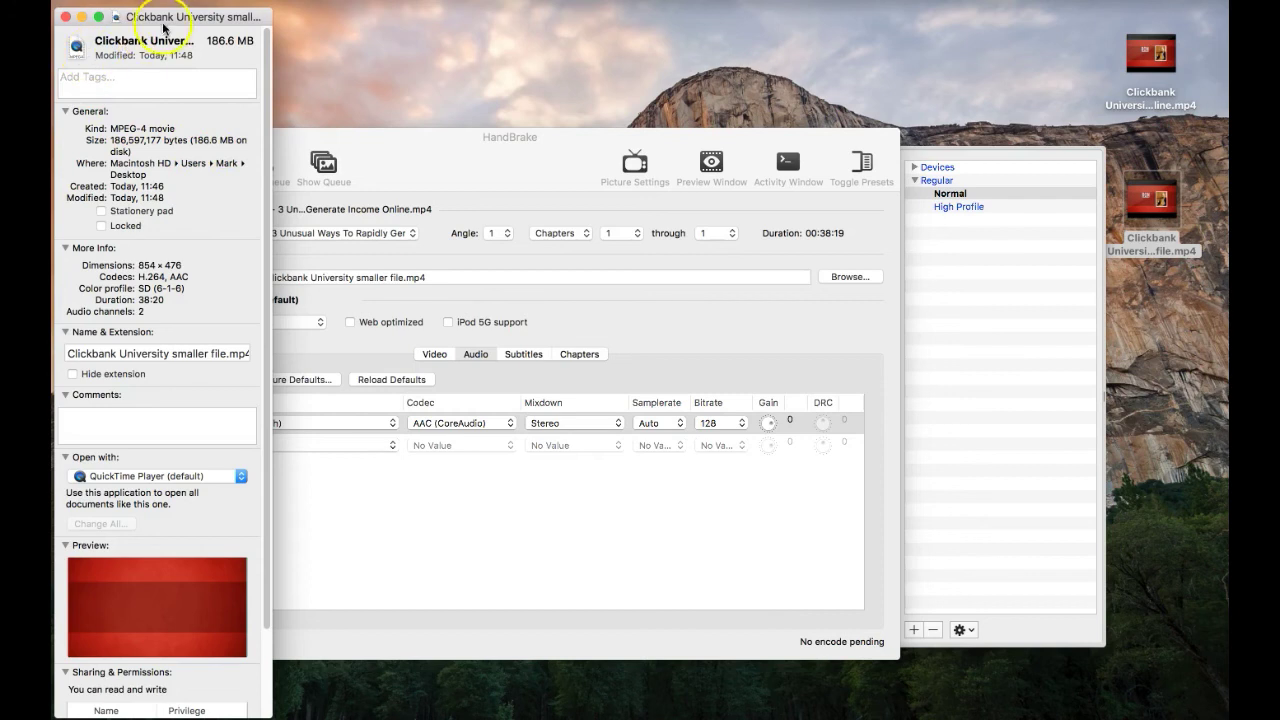
left_click(1134, 55)
right_click(1134, 55)
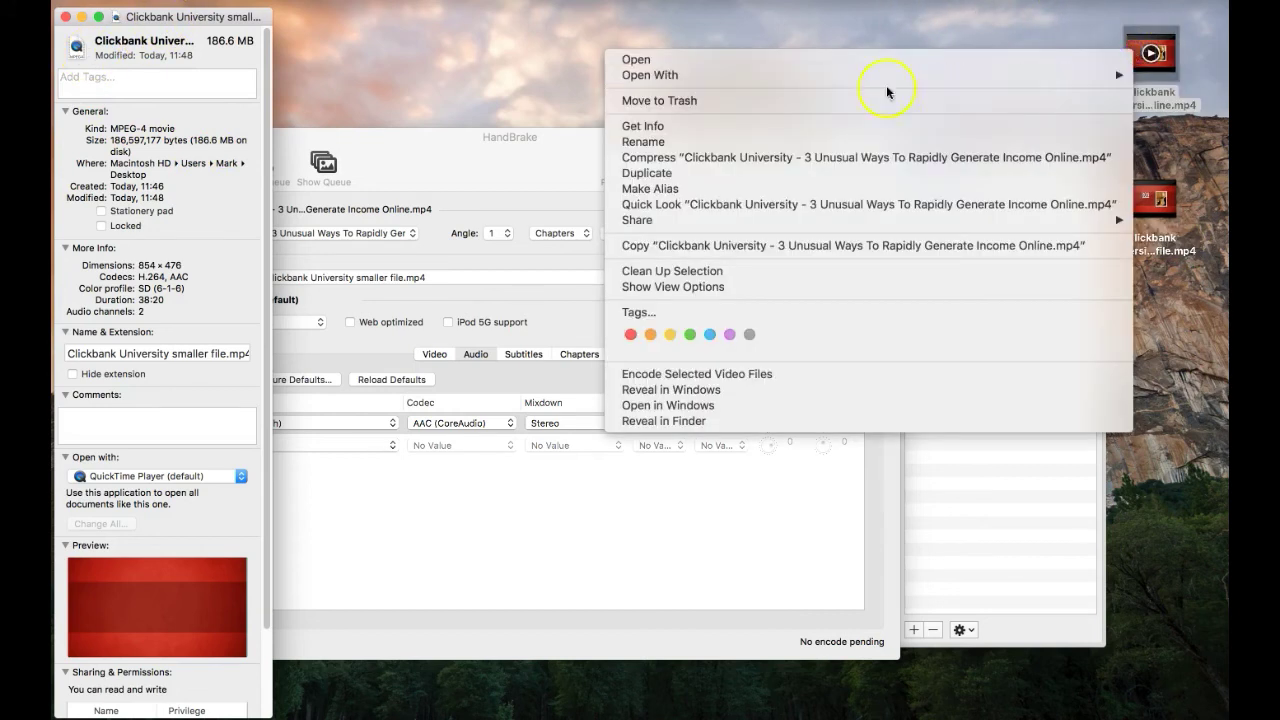
left_click(737, 123)
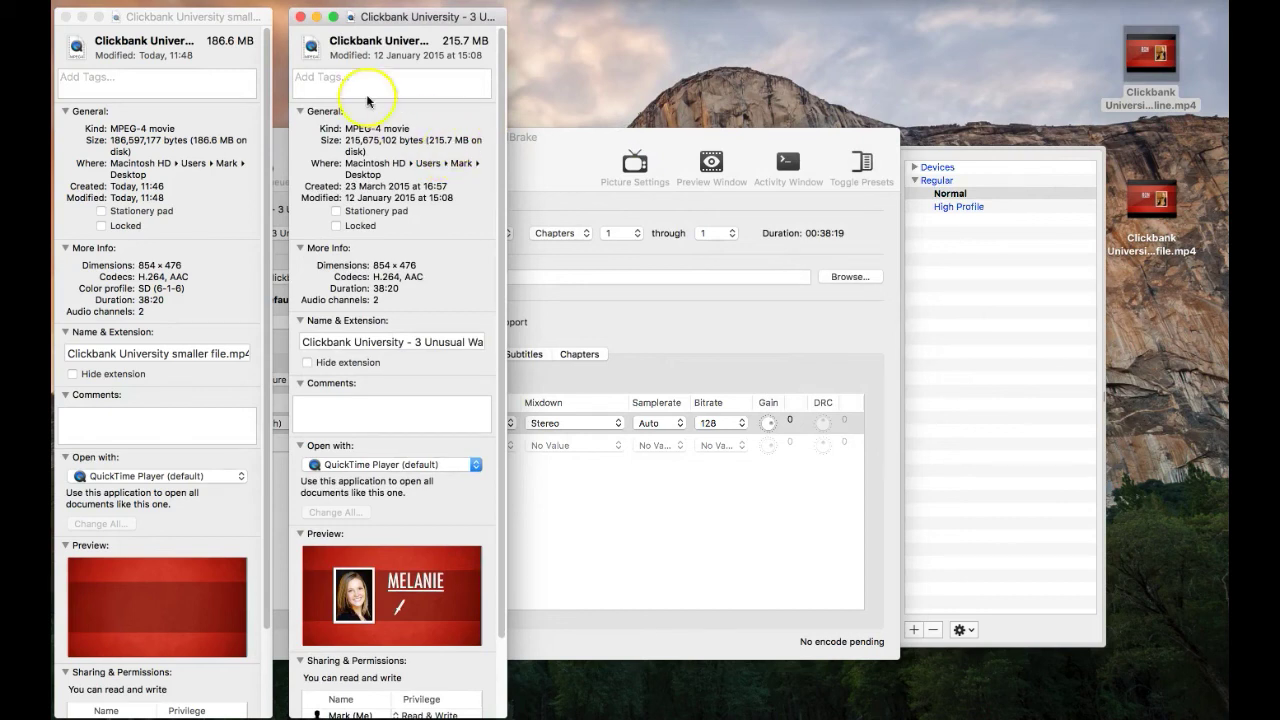
- Close both Get Info windows
left_click(302, 17)
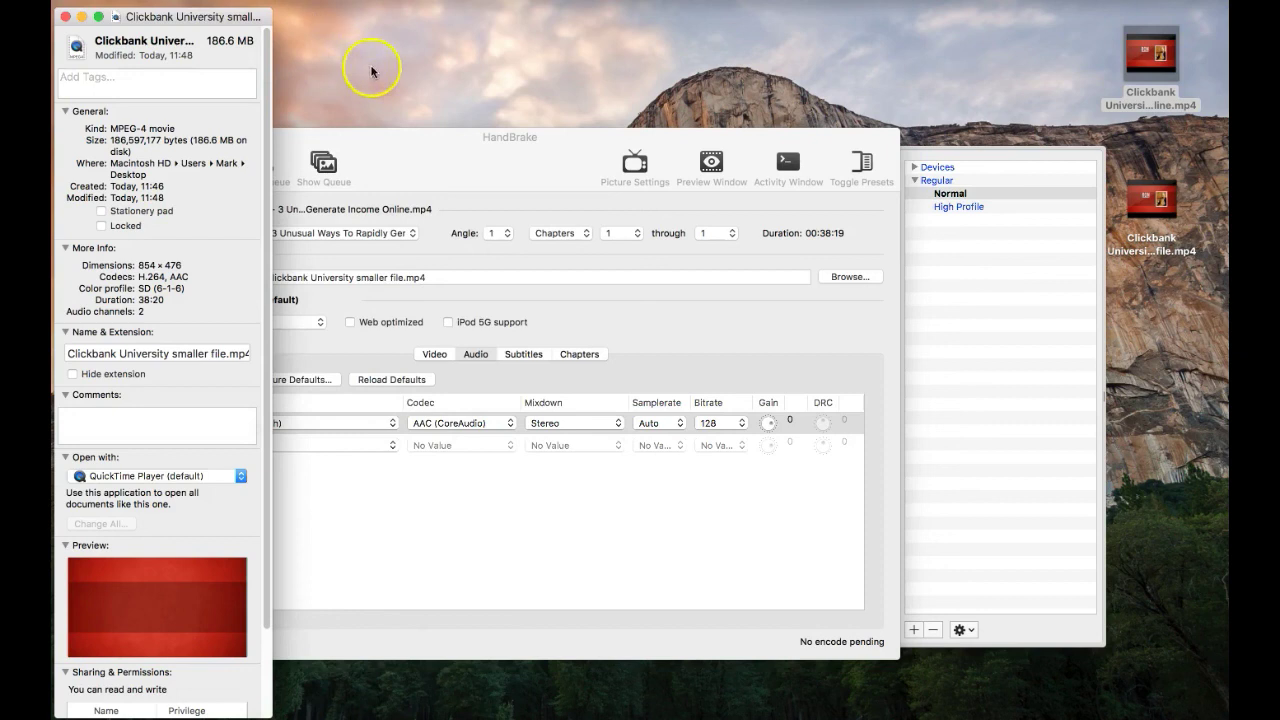
left_click_drag(87, 37, 145, 41)
left_click(131, 20)
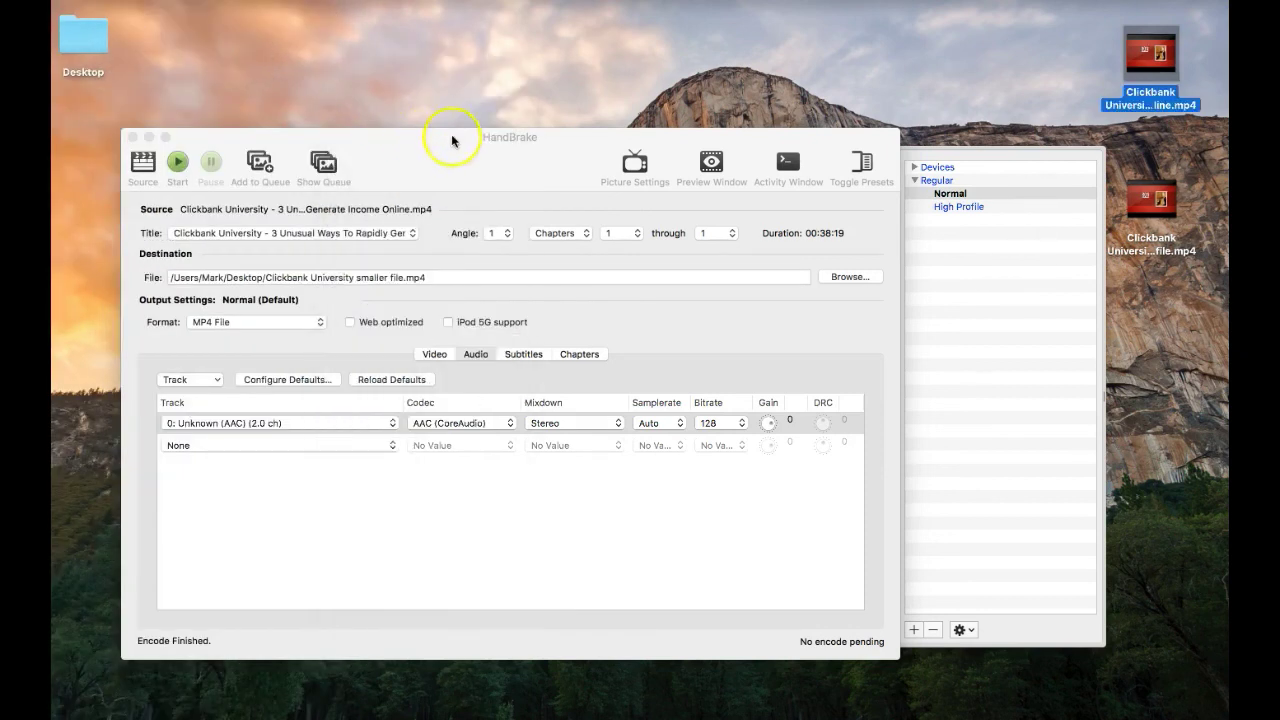